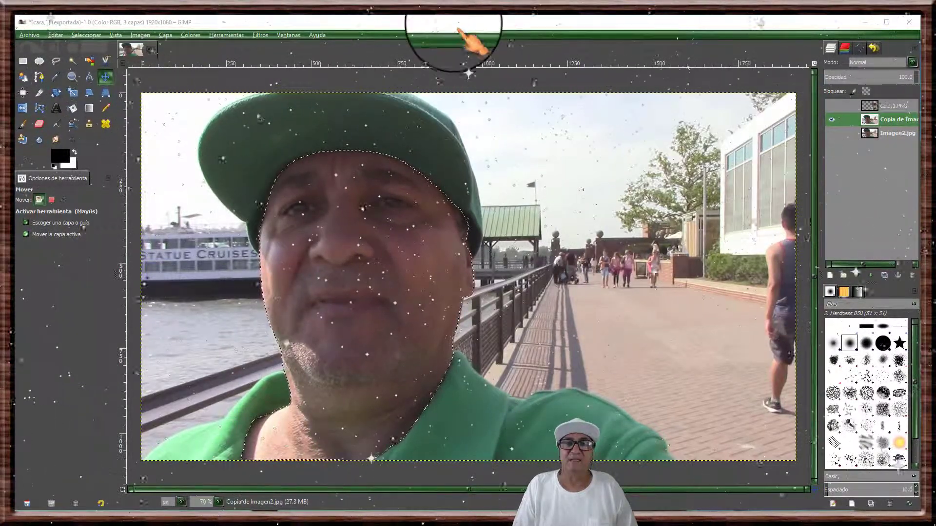
- Make the original Imagen2.jpg layer active, keeping the face selection outlined
left_click(454, 24)
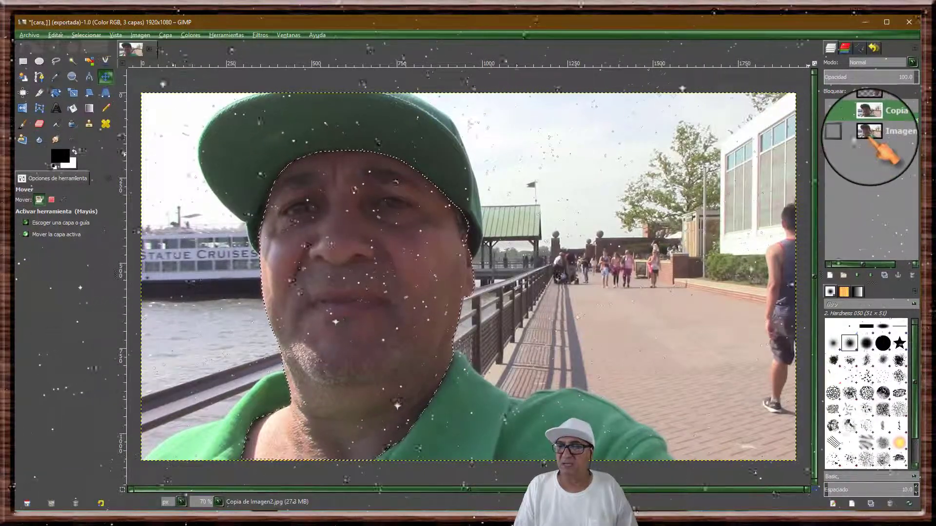
left_click(832, 133)
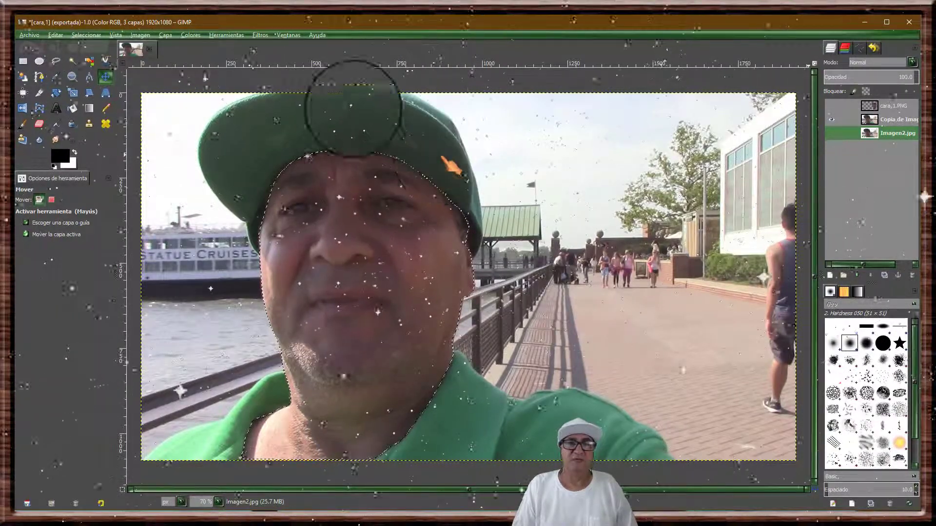
- Open the Mosaico distortion filter on the face selection, previewing hexagonal tiles
left_click(255, 37)
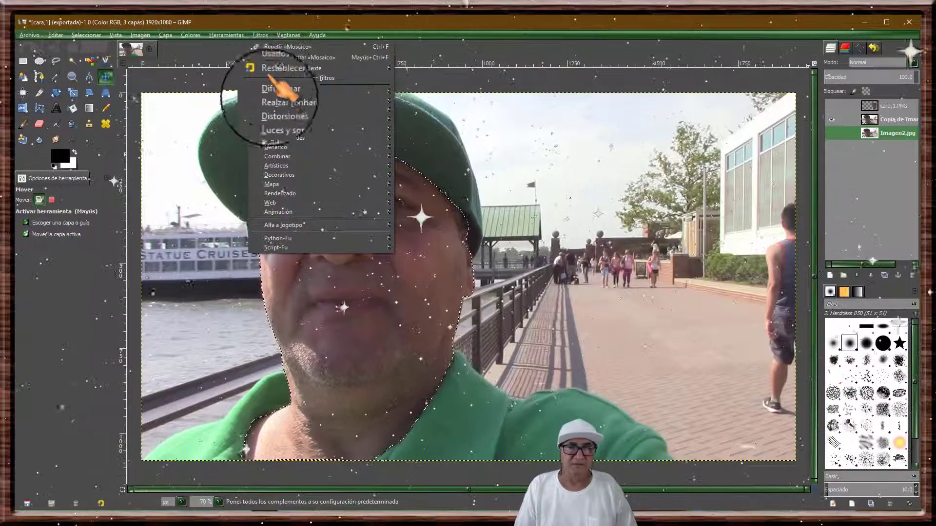
mouse_move(280, 109)
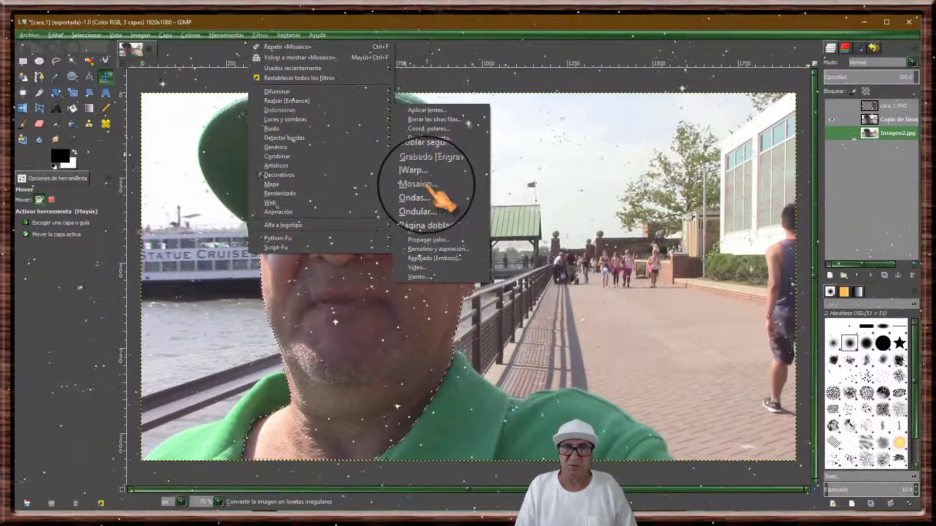
left_click(425, 188)
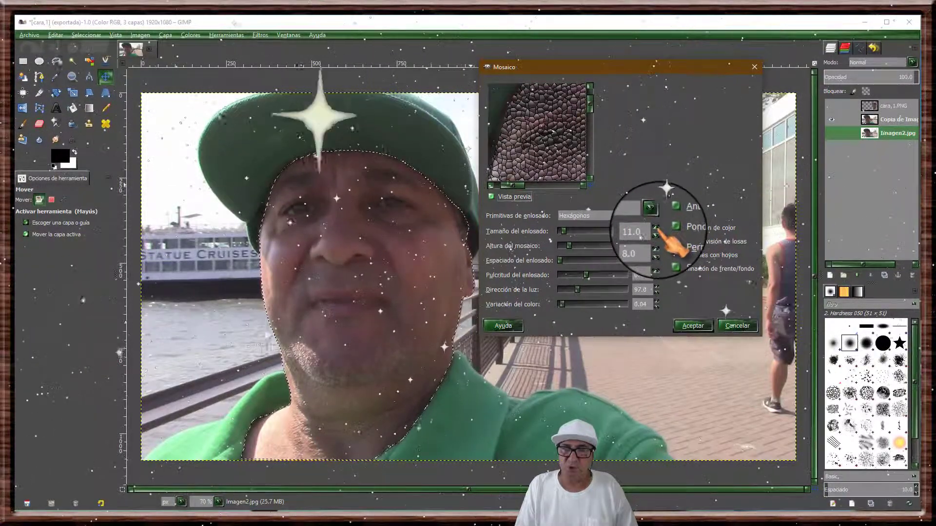
- Set the hexagonal mosaic to tile size 18, neatness 0.70, light direction 100, colour variation 0
left_click(656, 227)
left_click(656, 227)
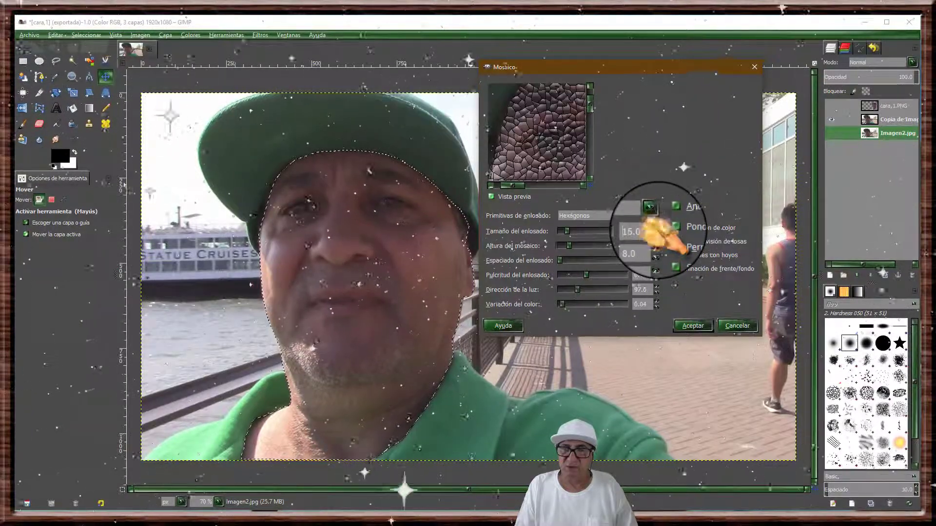
left_click(656, 228)
left_click(656, 227)
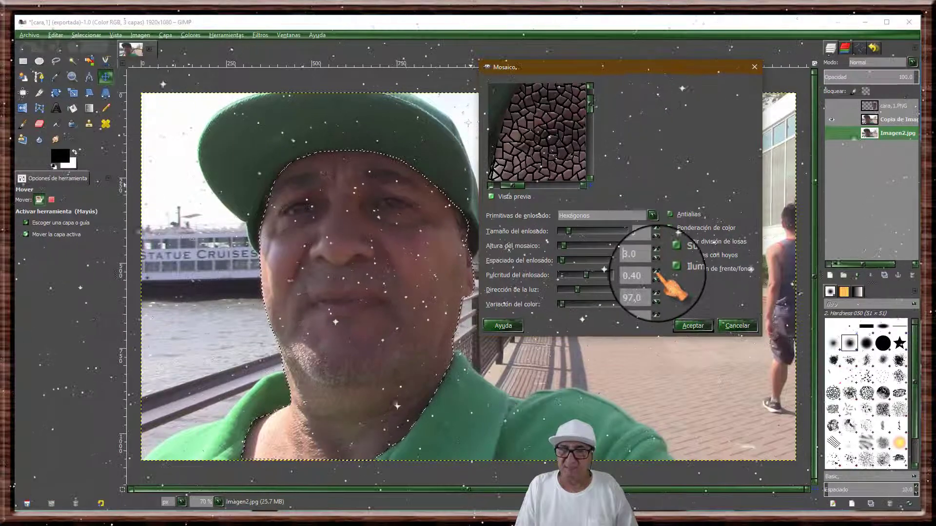
left_click(656, 272)
type("0")
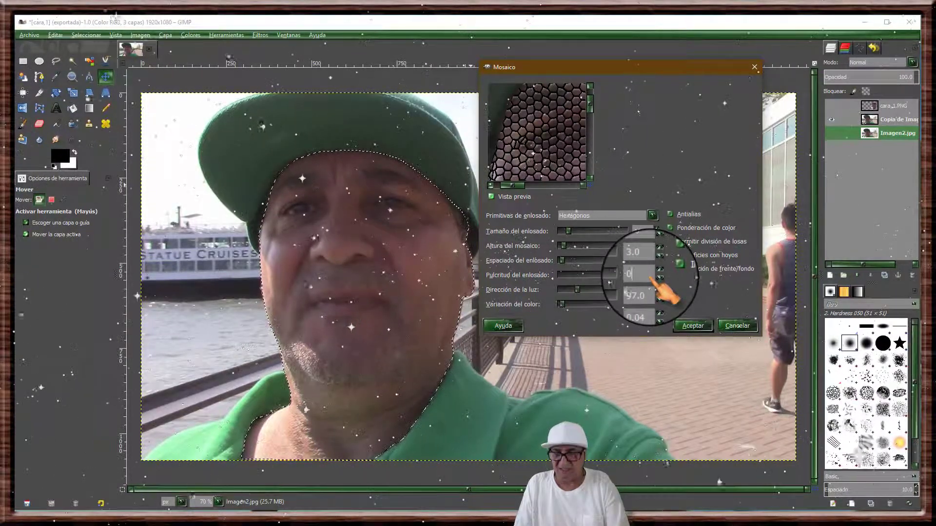
type(".")
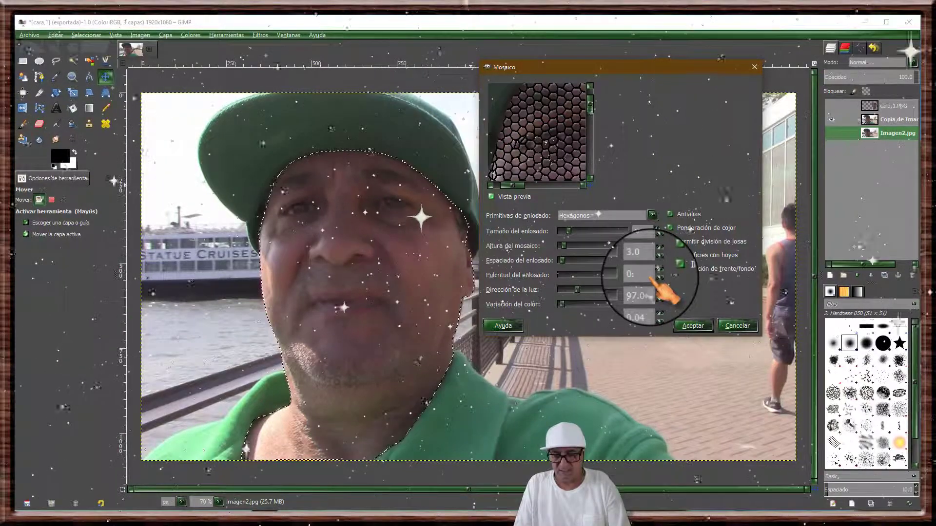
type("70")
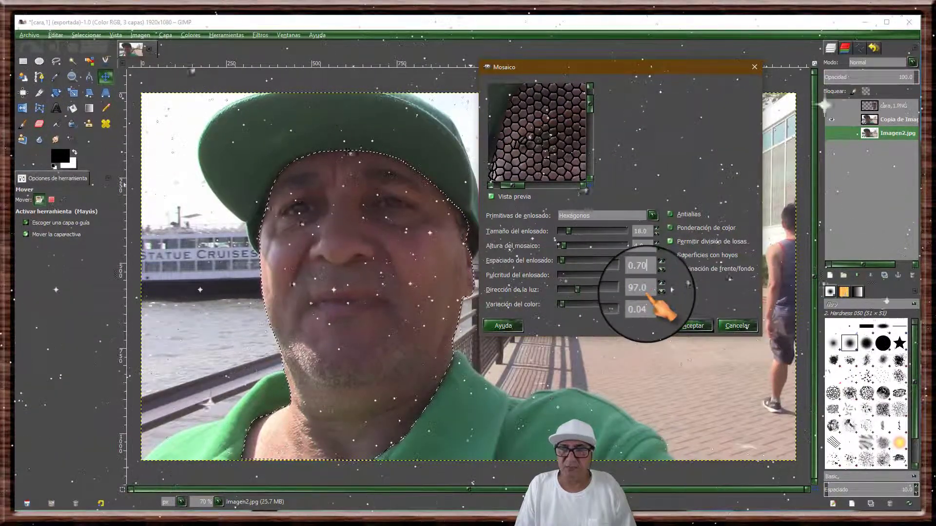
left_click(656, 286)
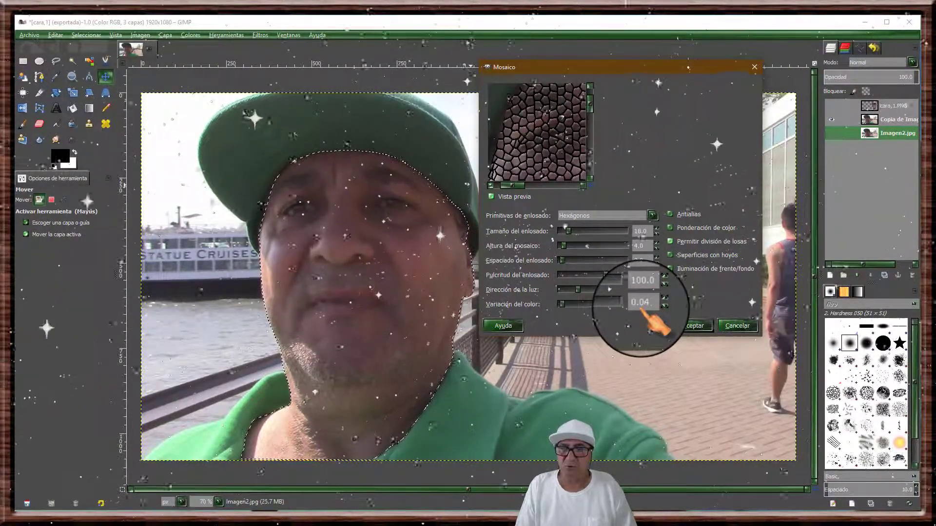
left_click(656, 306)
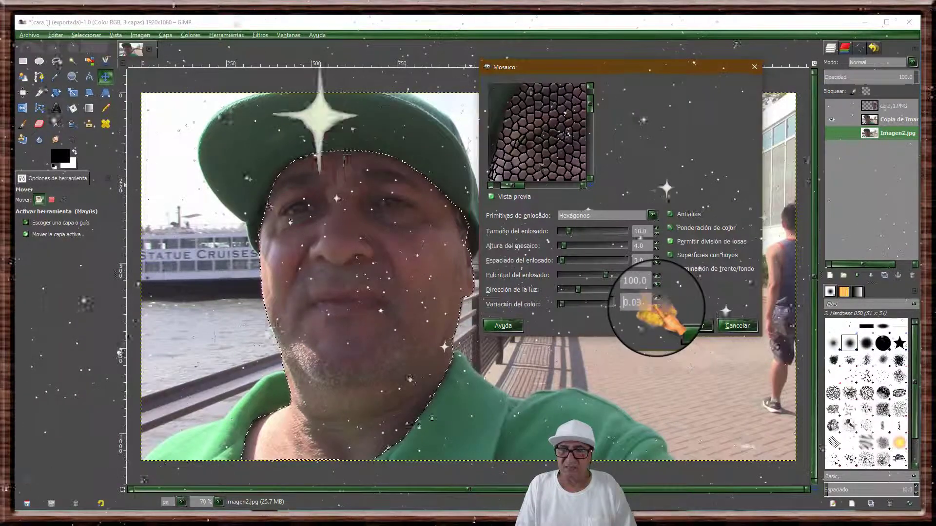
left_click(657, 306)
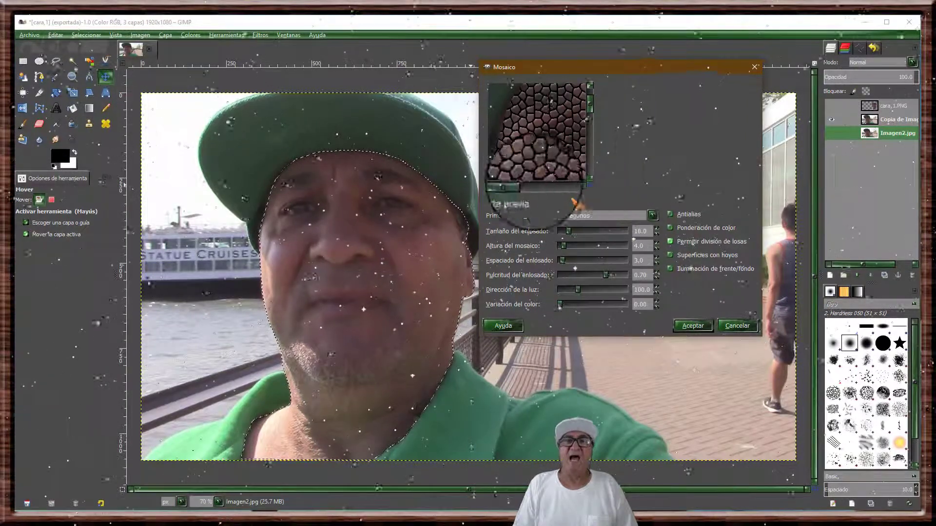
- Apply the hexagonal mosaic to the face on the original Imagen2.jpg layer
left_click_drag(553, 169, 542, 179)
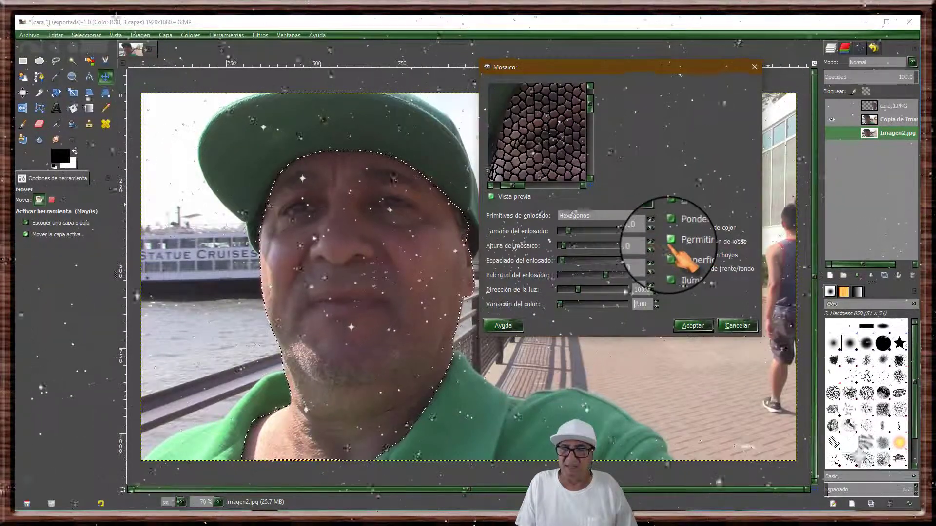
left_click(692, 327)
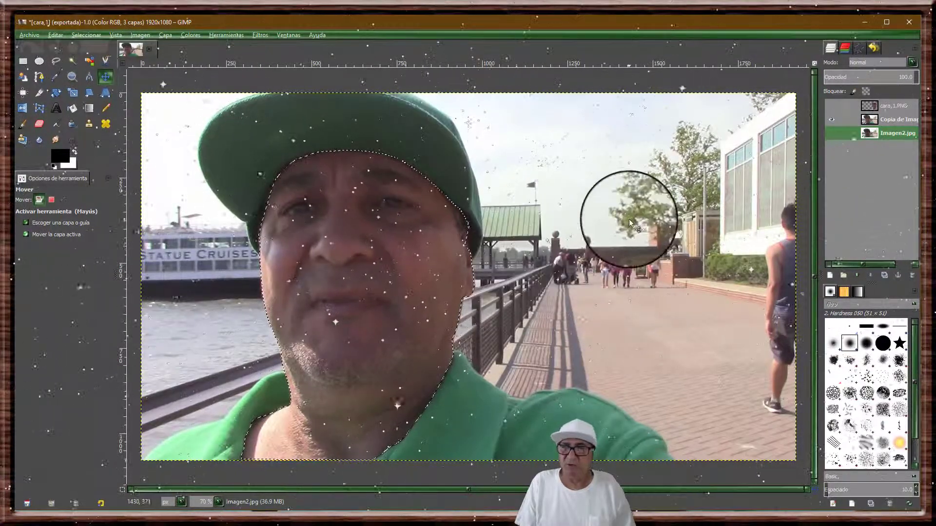
- Undo the mosaic on the original layer and make Copia de Imagen2 the active layer
left_click(895, 120)
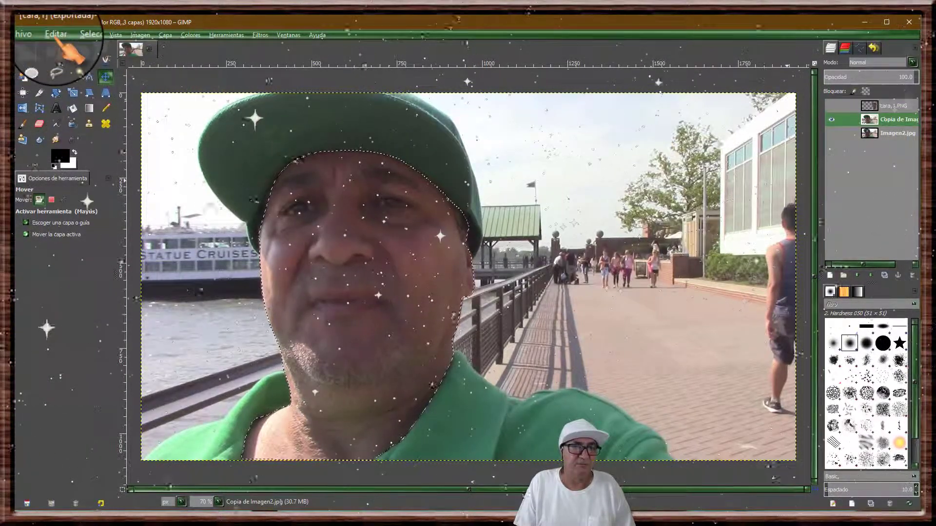
left_click(56, 35)
left_click(63, 46)
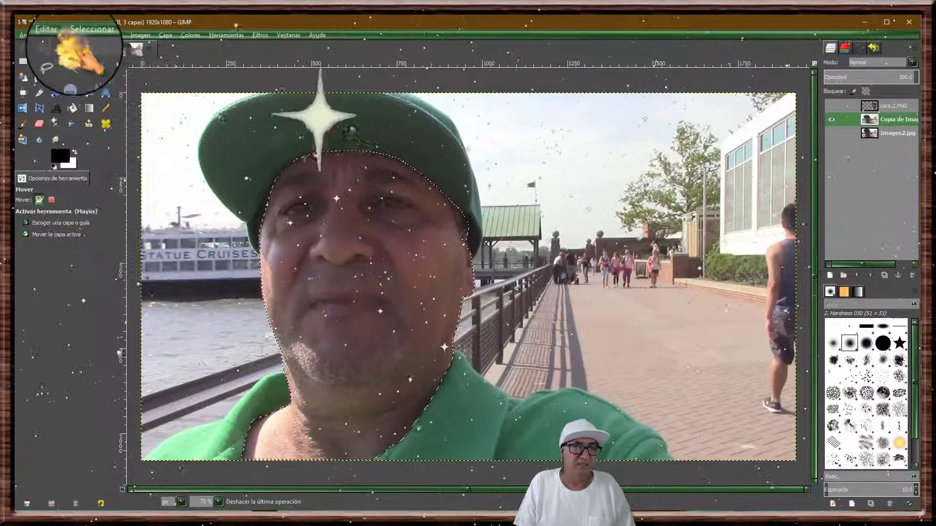
left_click(47, 35)
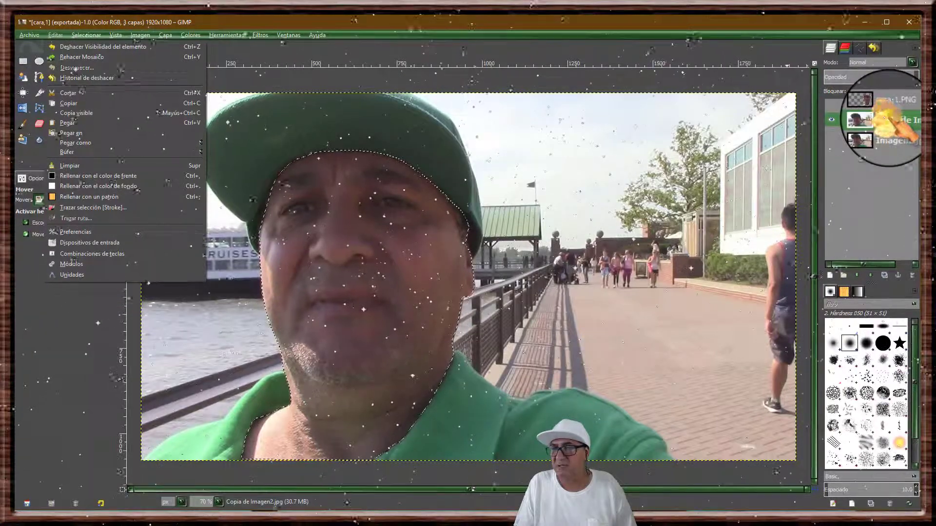
left_click(882, 119)
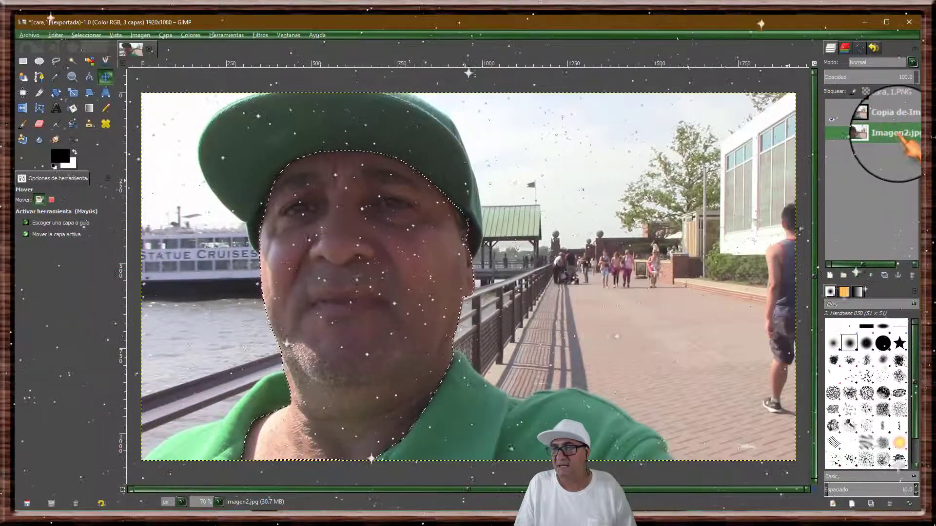
scroll(895, 121, "up", 1)
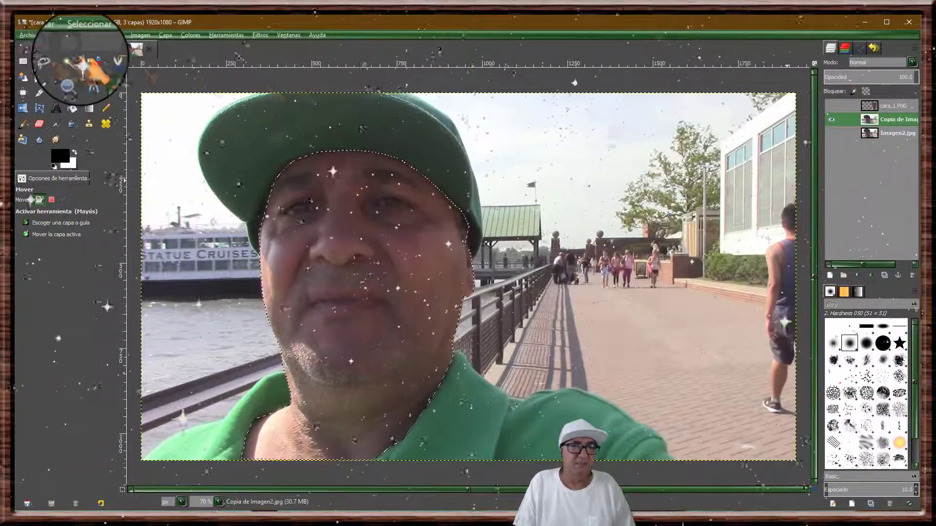
left_click(52, 35)
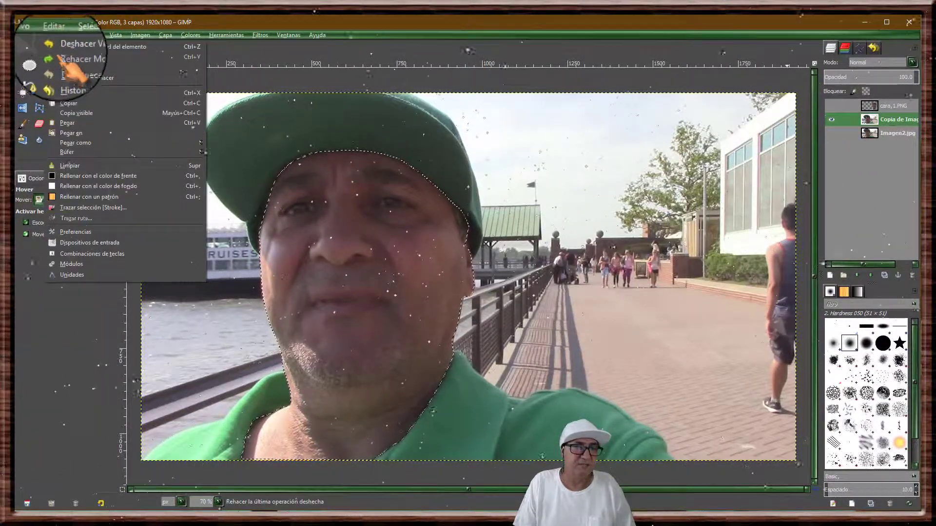
left_click(73, 49)
left_click(140, 35)
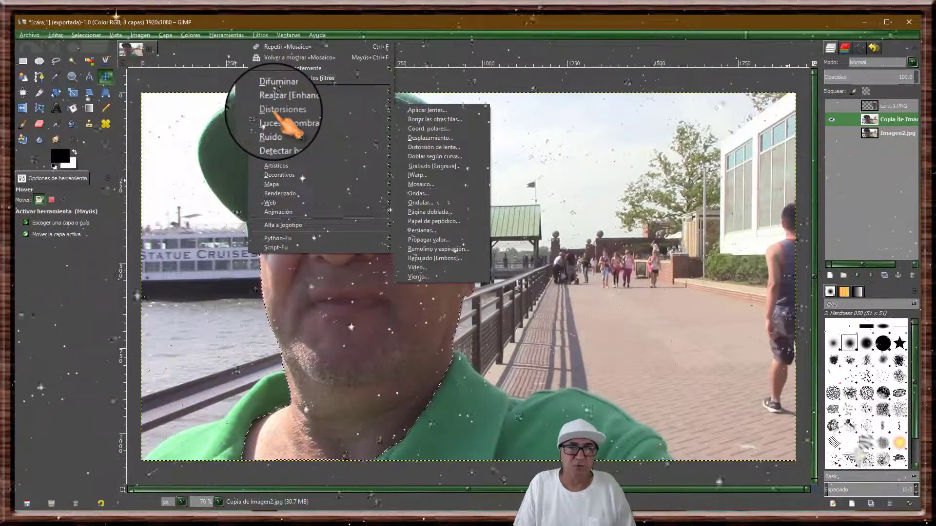
mouse_move(280, 110)
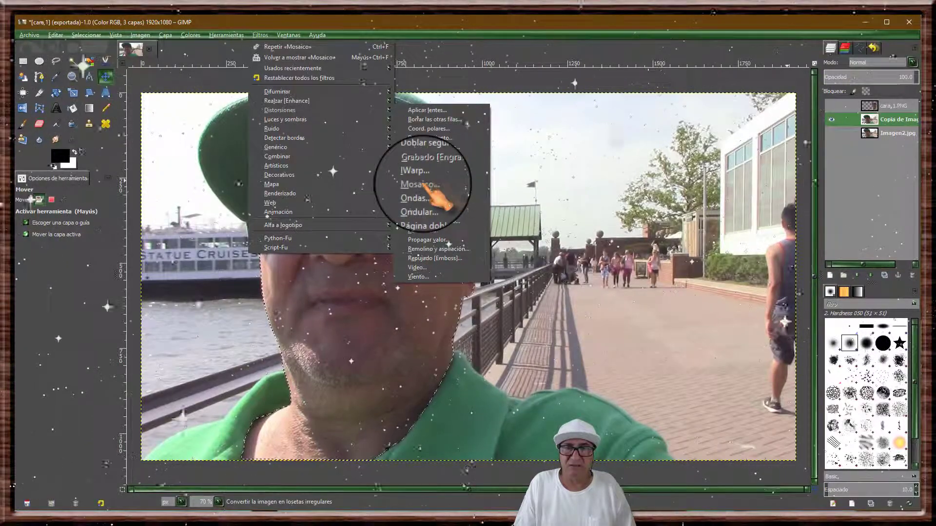
- Reopen Mosaico for the copy layer with the same hexagonal settings: tile 18, height 4
left_click(421, 185)
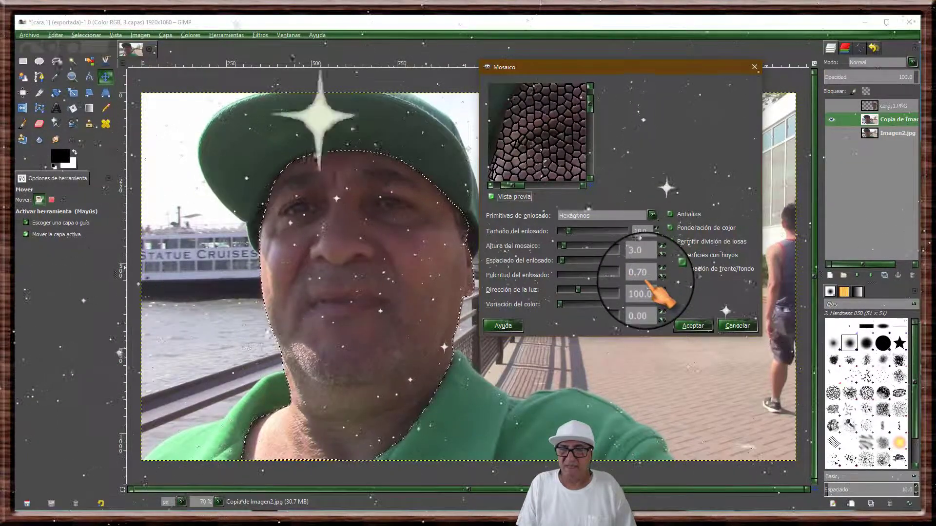
scroll(646, 283, "up", 1)
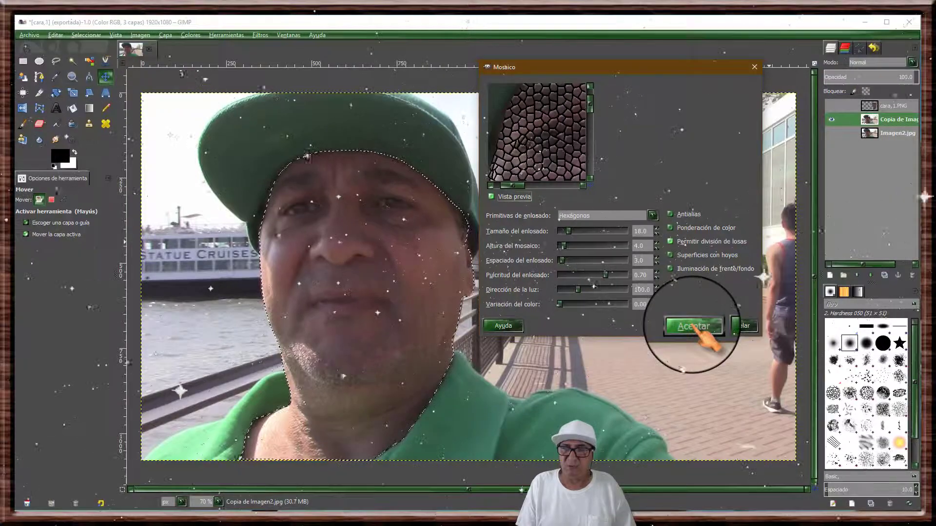
- Apply the hexagonal mosaic to the copy layer and show the cara,1.PNG cutout layer
left_click(693, 327)
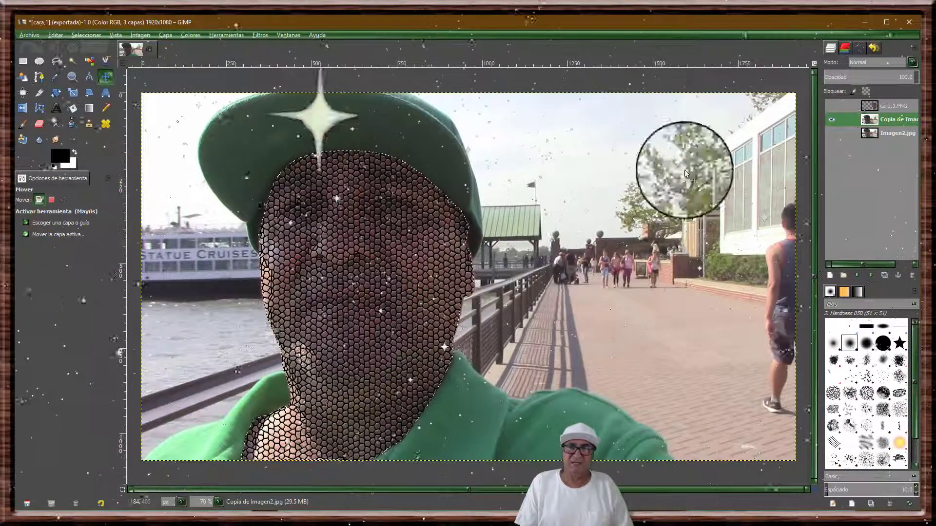
left_click(831, 106)
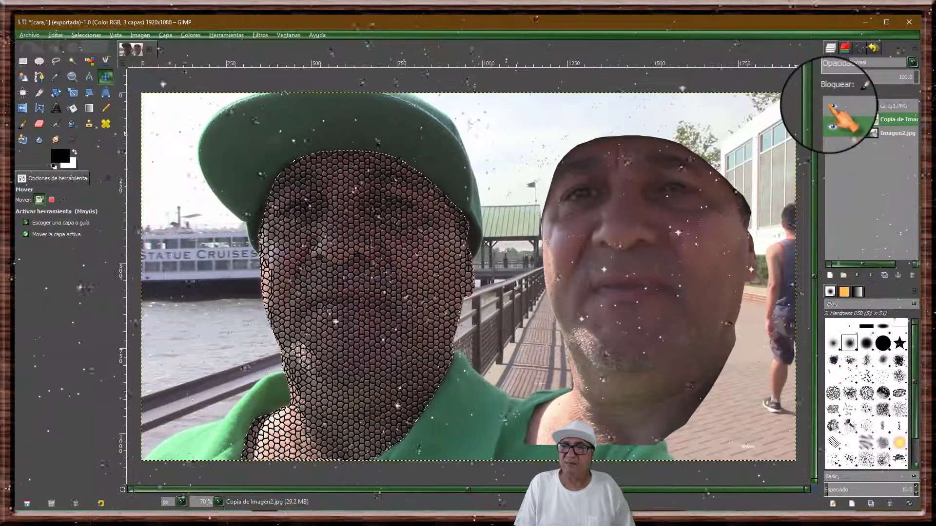
left_click(832, 120)
left_click(831, 119)
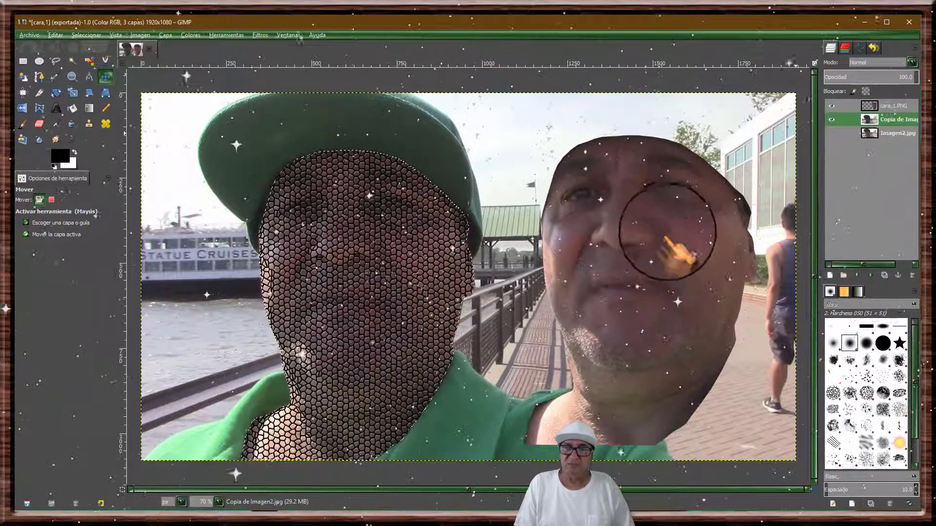
left_click(832, 119)
left_click(831, 119)
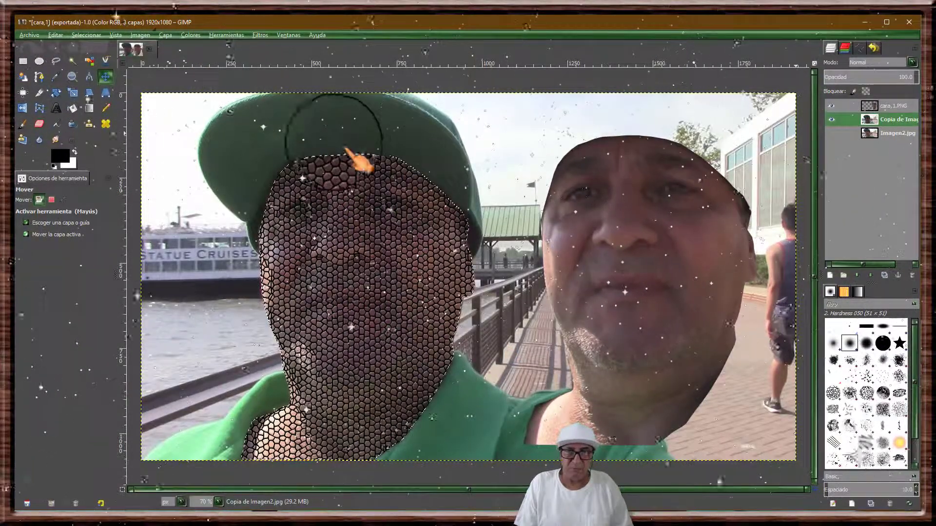
left_click(85, 35)
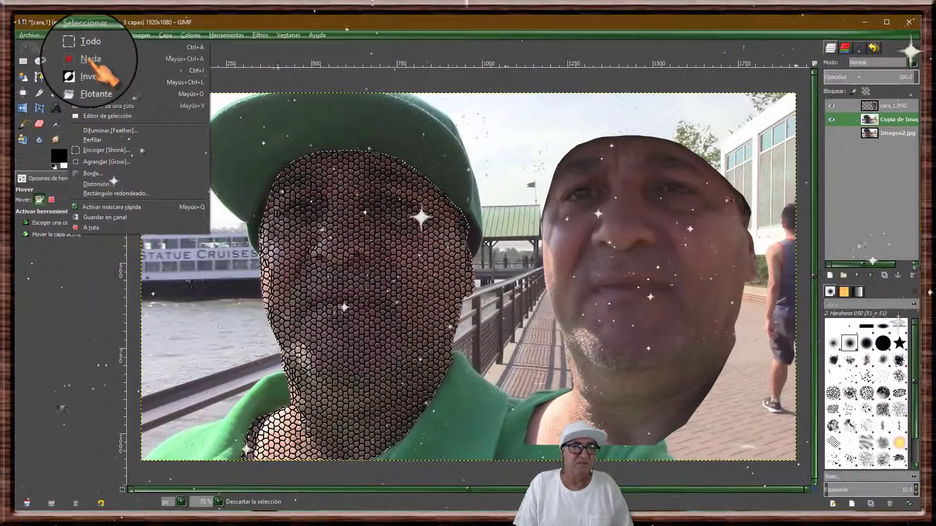
left_click(268, 83)
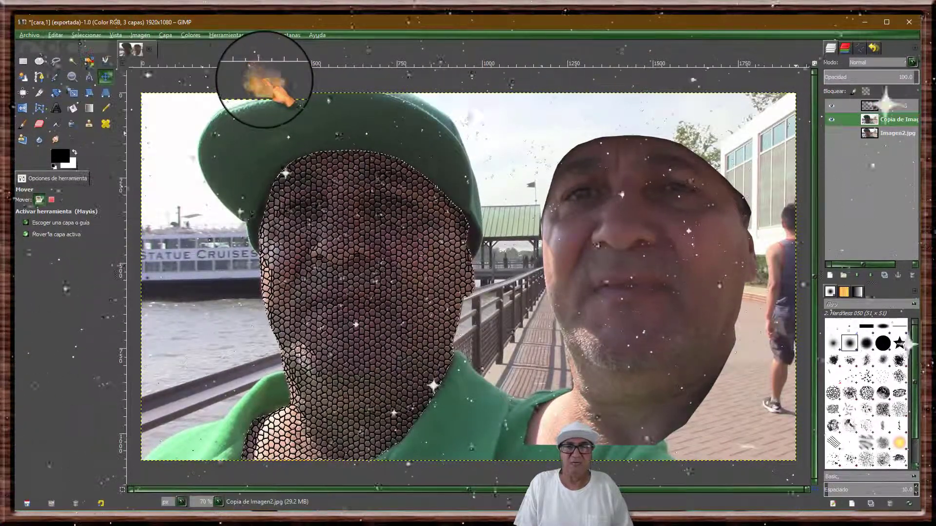